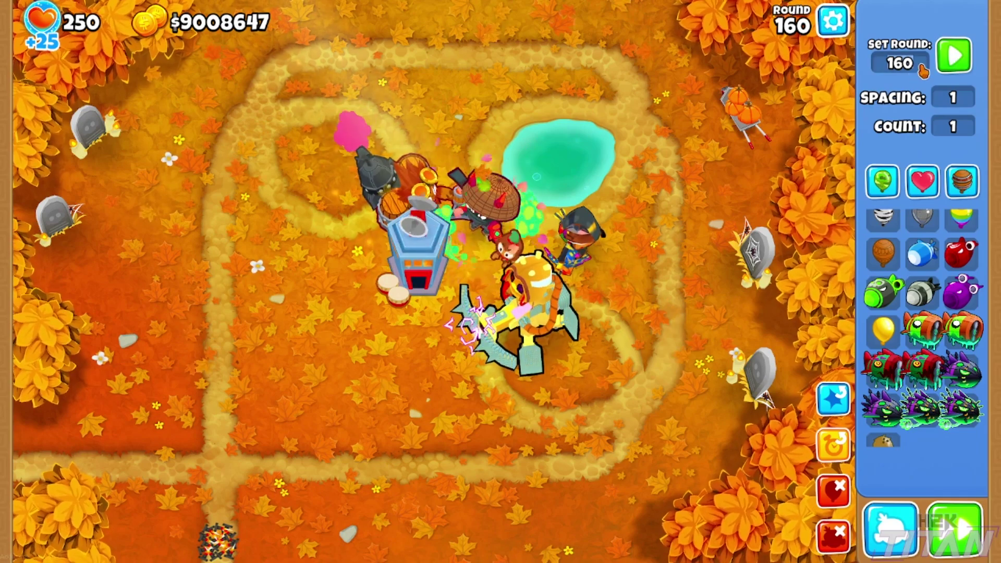
Jump the sandbox to round 161 and start that round's bloons.
click(900, 63)
text(161)
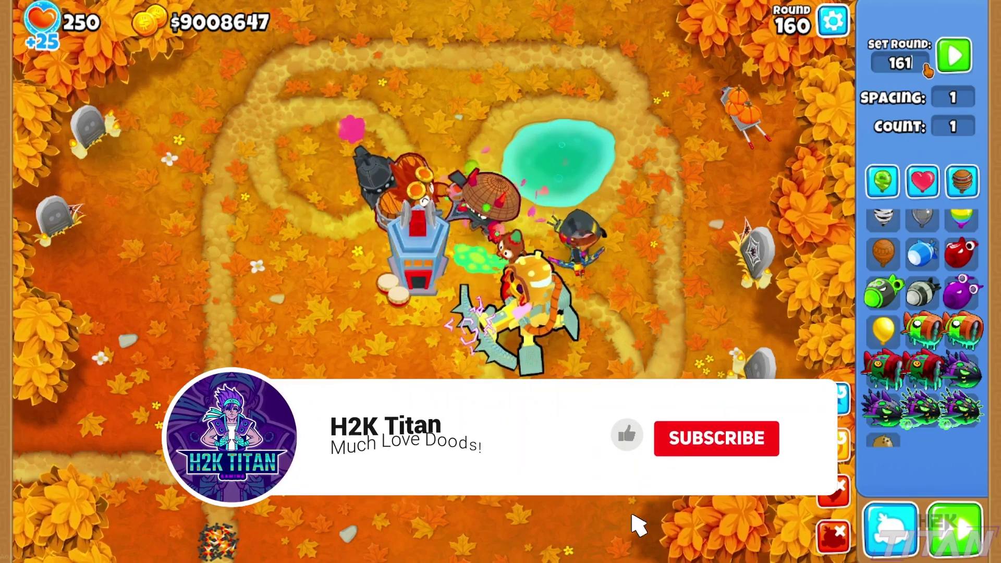
key(Return)
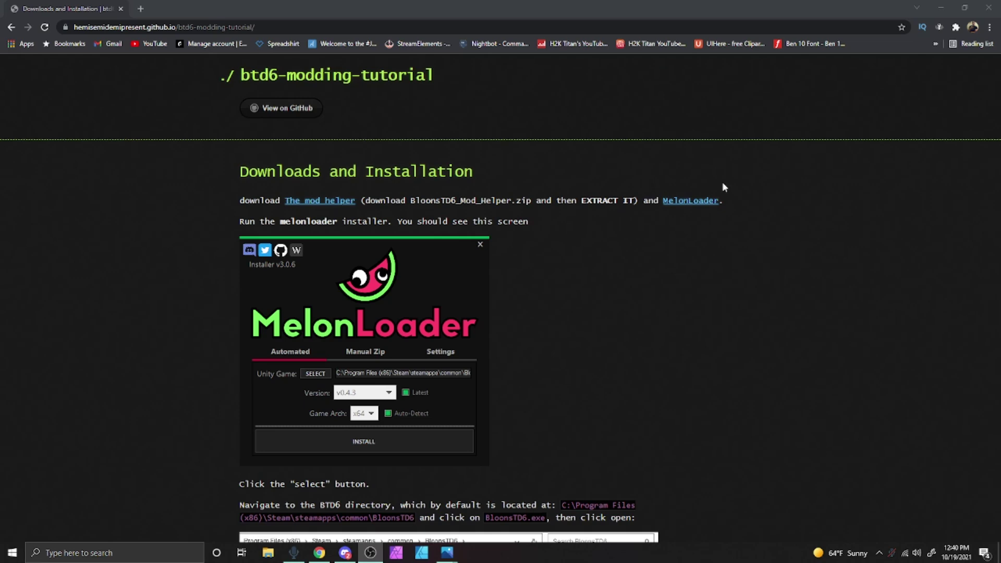
Download the MelonLoader installer from the tutorial's Downloads and Installation section.
click(671, 203)
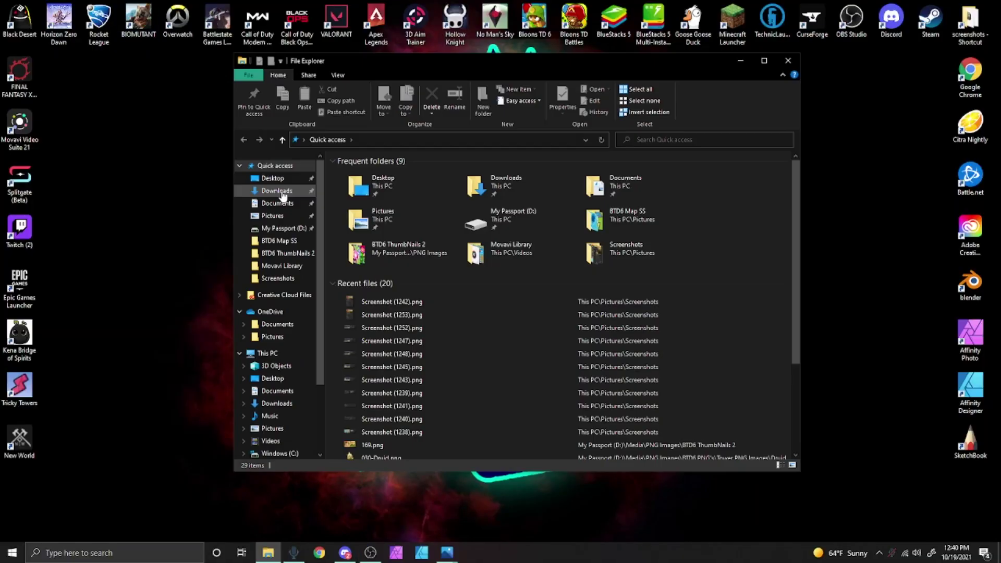
Show the Downloads folder containing the two MelonLoader installer files.
click(277, 191)
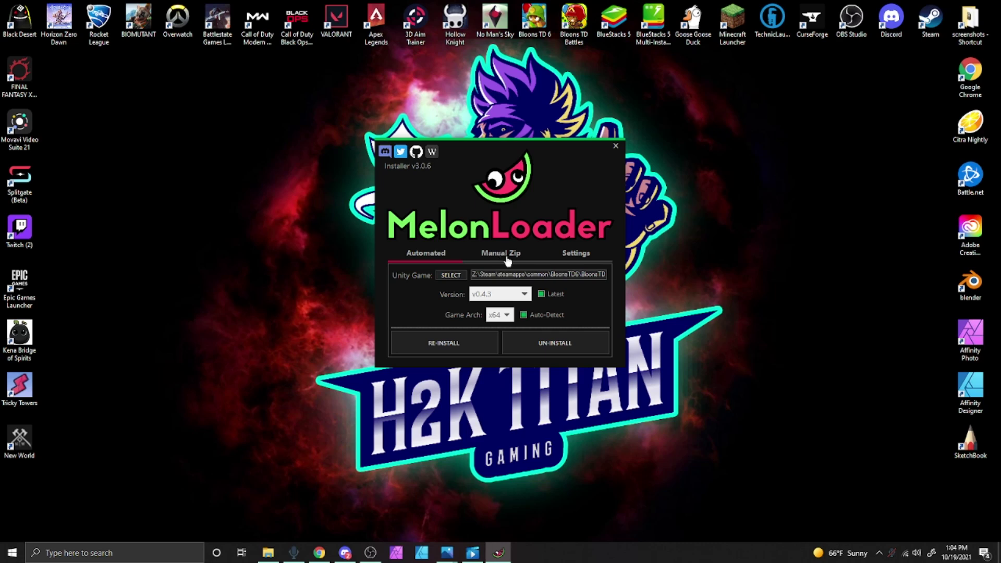
Set BloonsTD6.exe in steamapps\common\BloonsTD6 as the installer's game, version v0.4.3.
click(501, 254)
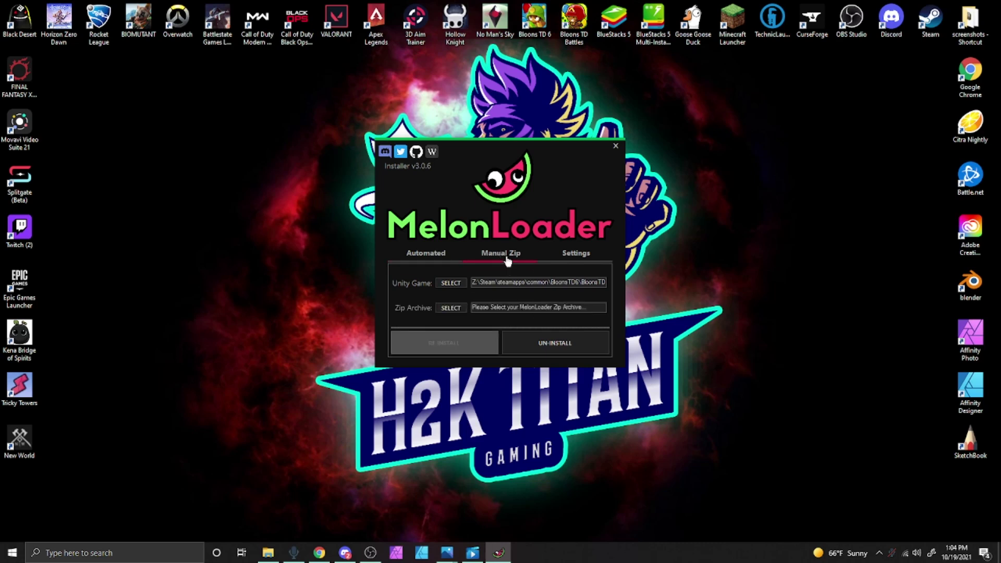
click(587, 256)
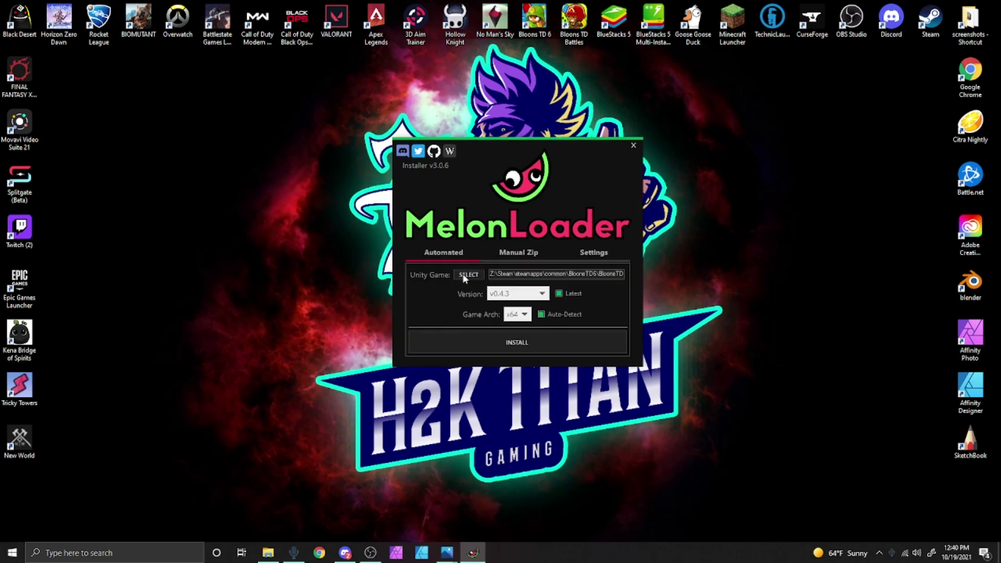
click(466, 275)
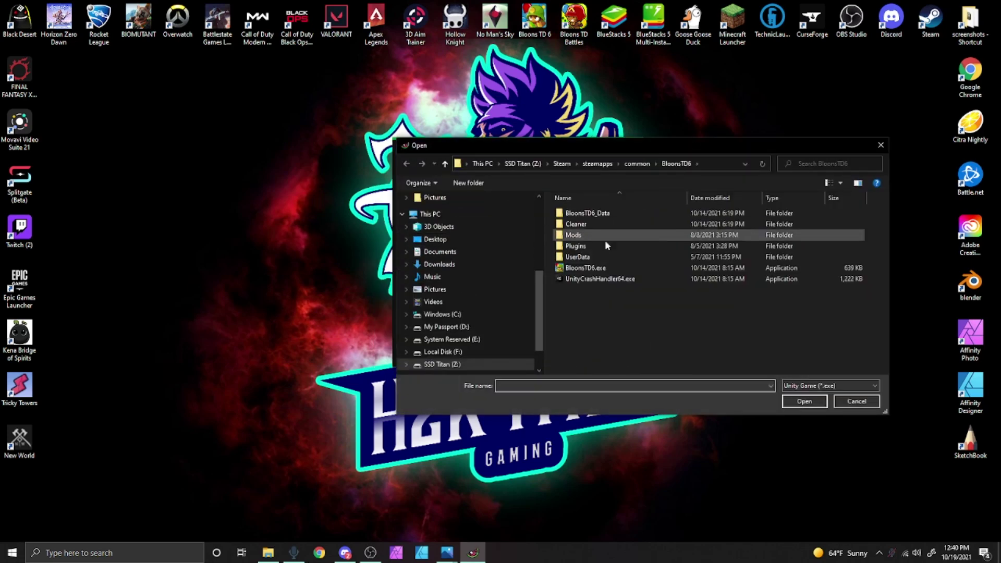
click(570, 269)
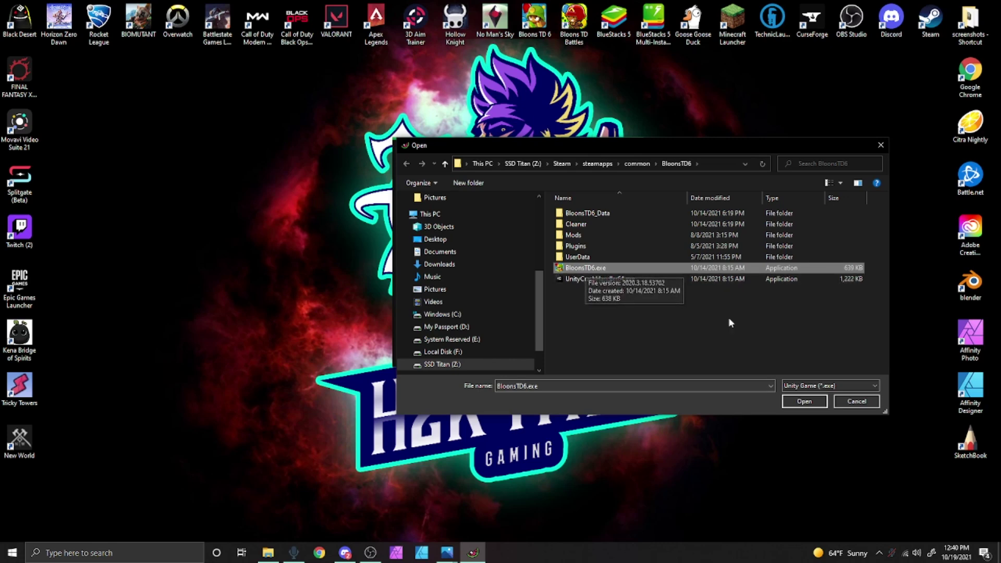
click(798, 405)
click(878, 553)
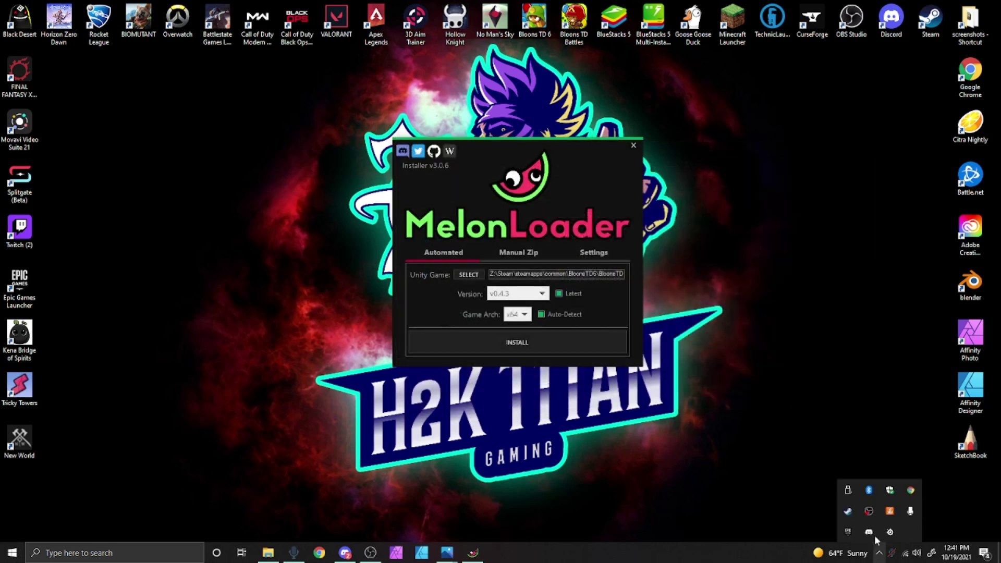
right_click(846, 513)
Open Bloons TD 6's install folder from the Steam Library via Manage > Browse local files.
click(856, 430)
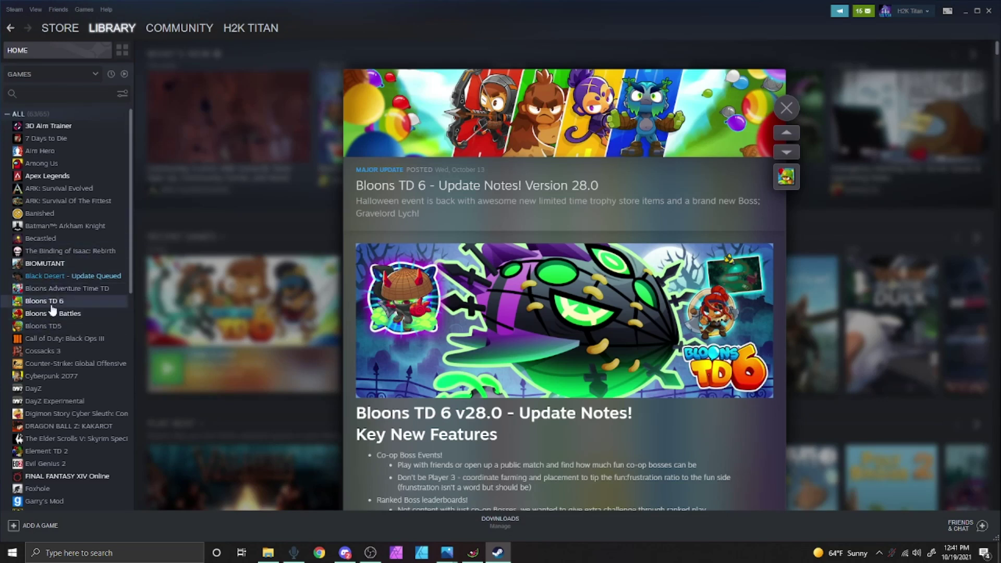
right_click(48, 302)
mouse_move(100, 357)
click(161, 371)
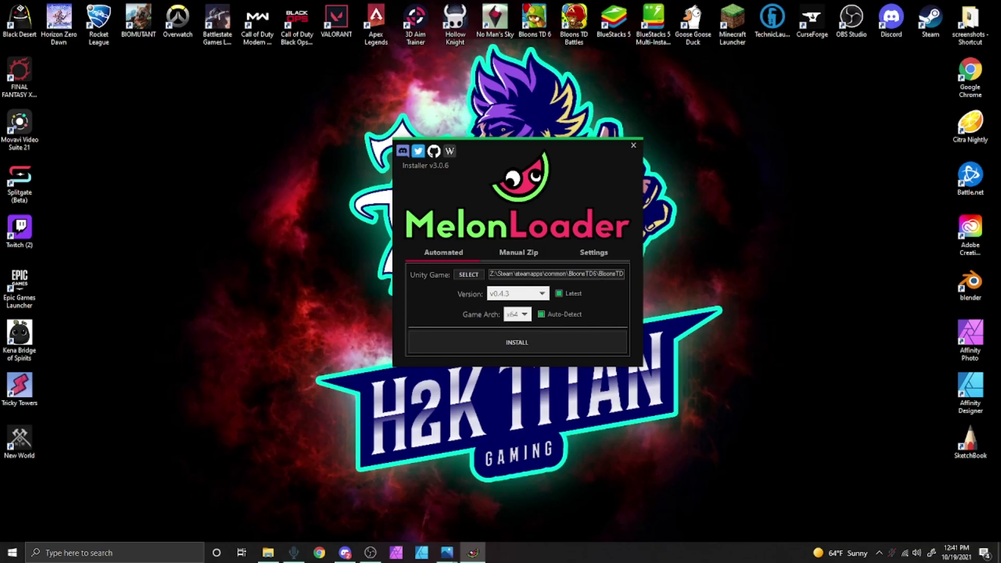
Install MelonLoader into Bloons TD 6, acknowledge the success message, and quit the game.
click(502, 345)
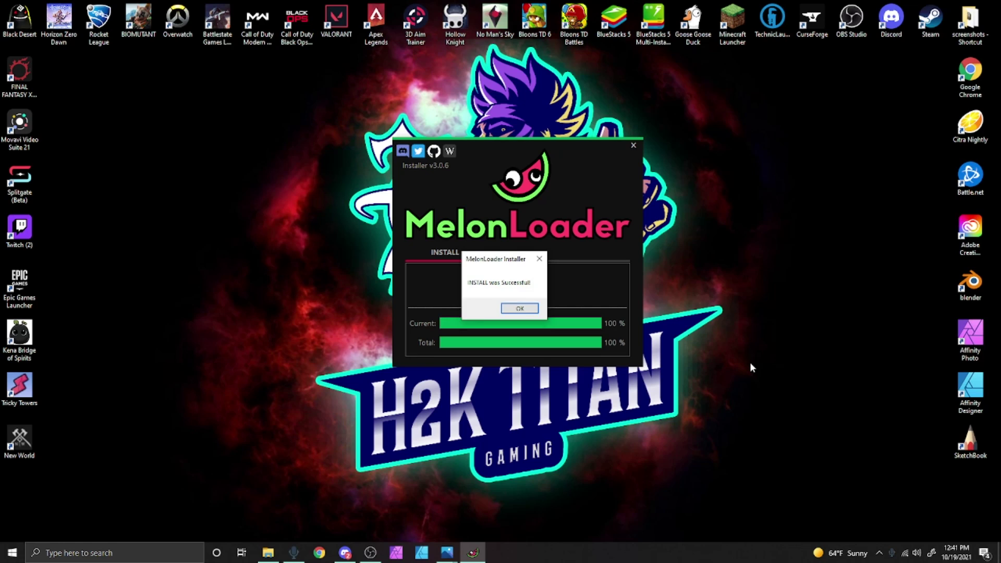
click(521, 309)
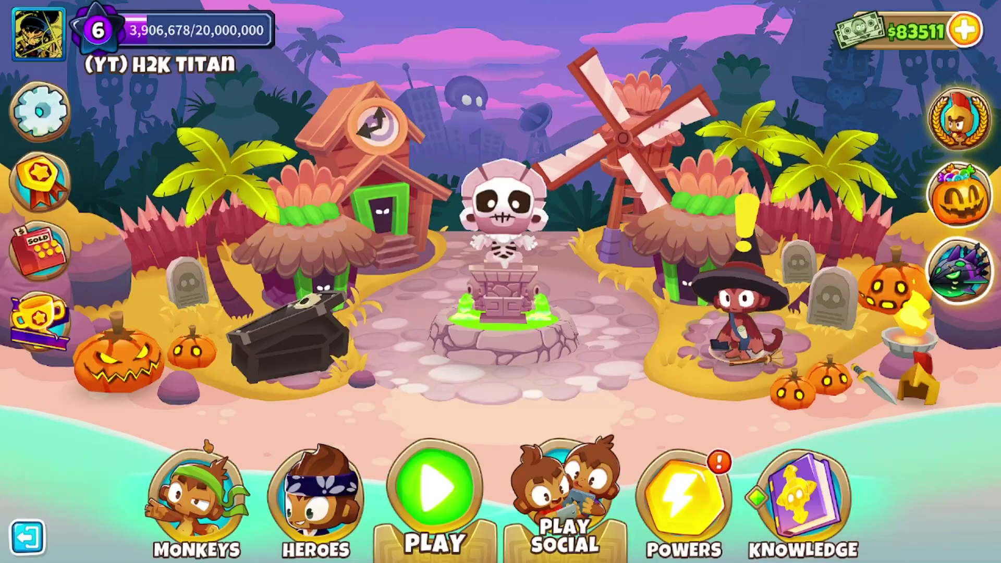
click(28, 539)
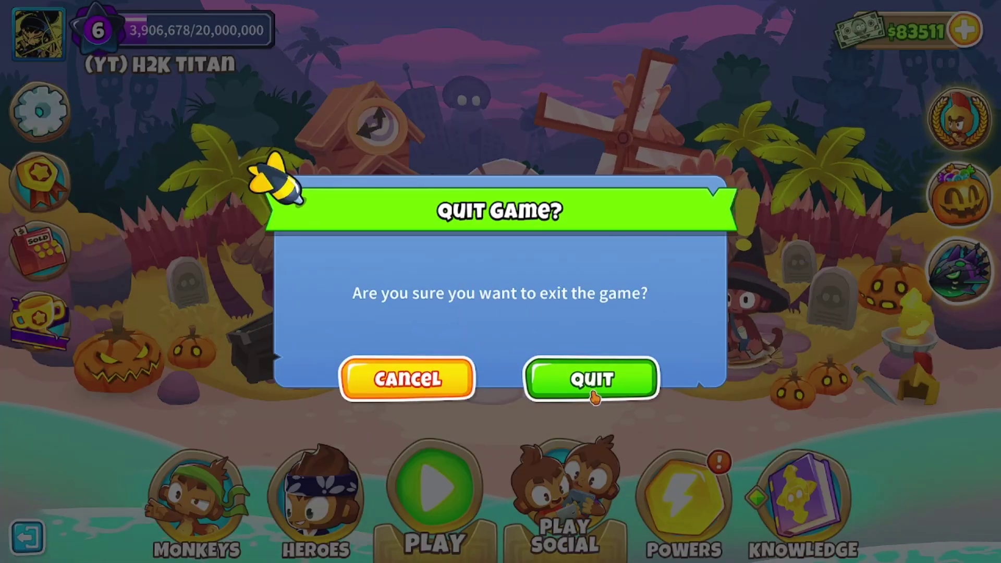
click(602, 388)
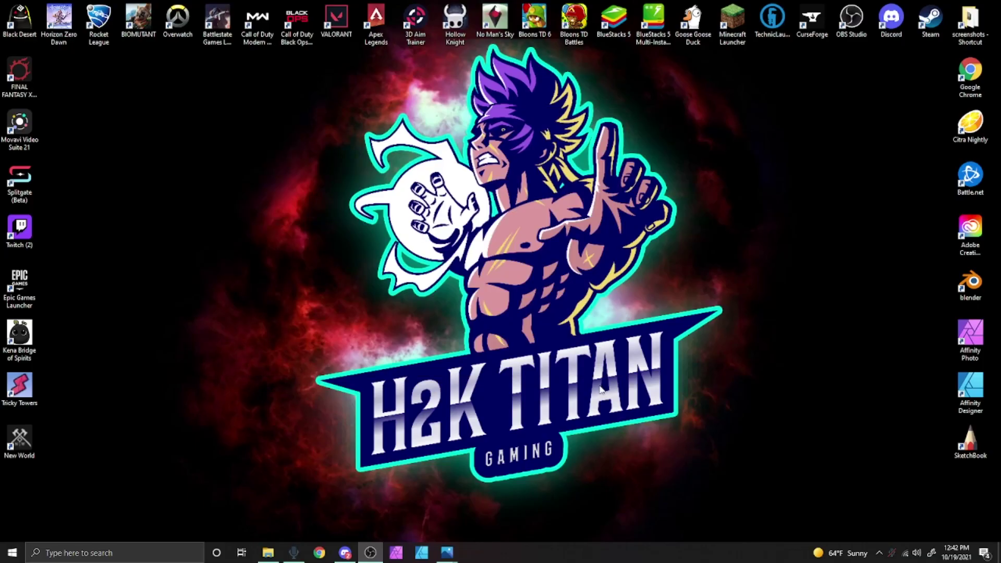
click(879, 553)
click(860, 514)
Reopen Bloons TD 6's local files folder from Steam and close Steam.
right_click(47, 302)
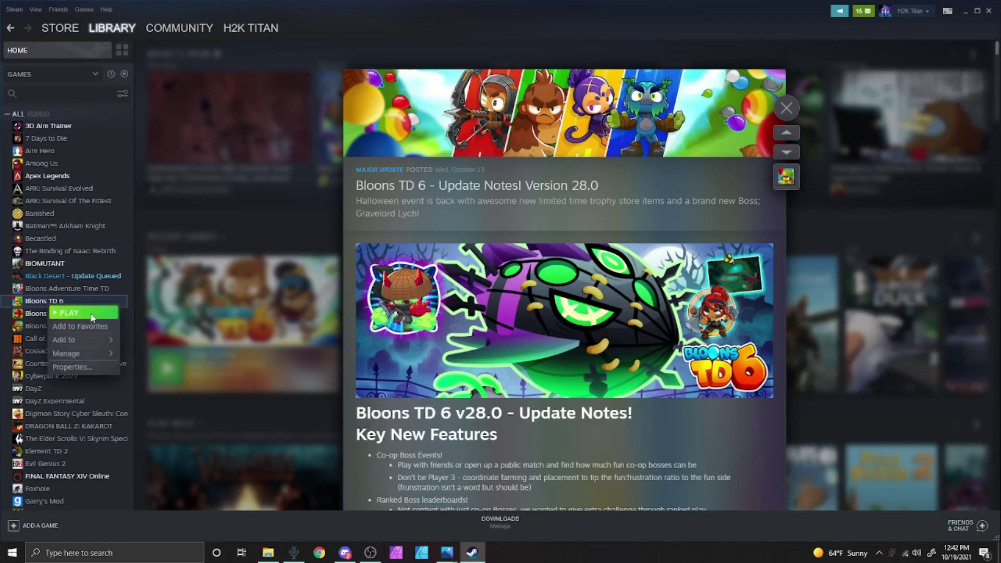
mouse_move(89, 353)
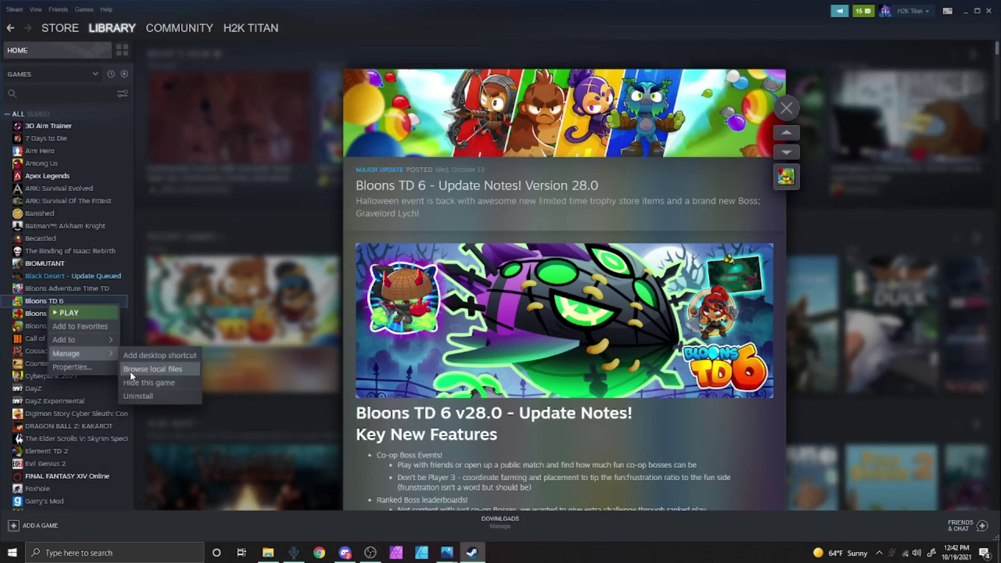
click(155, 368)
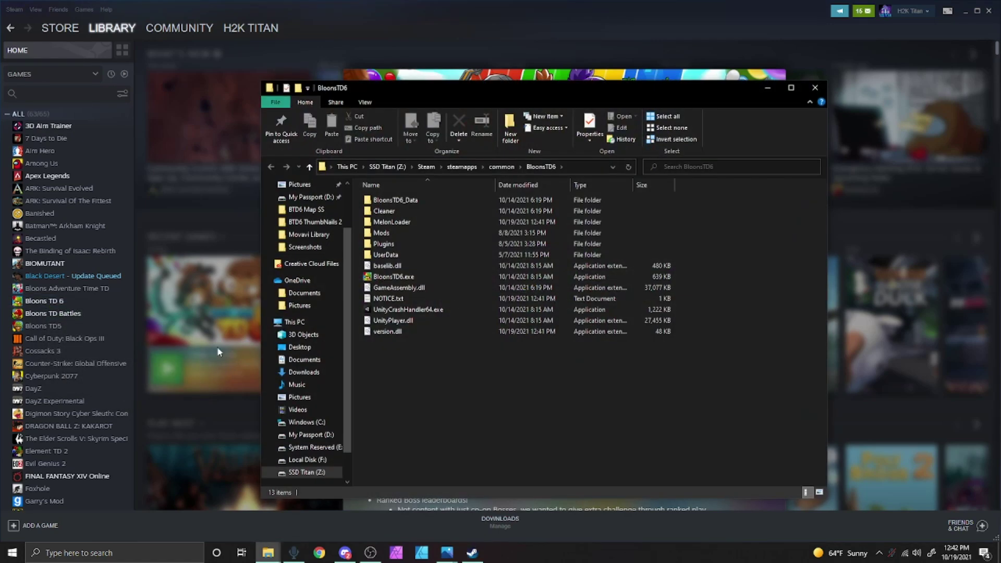
click(988, 12)
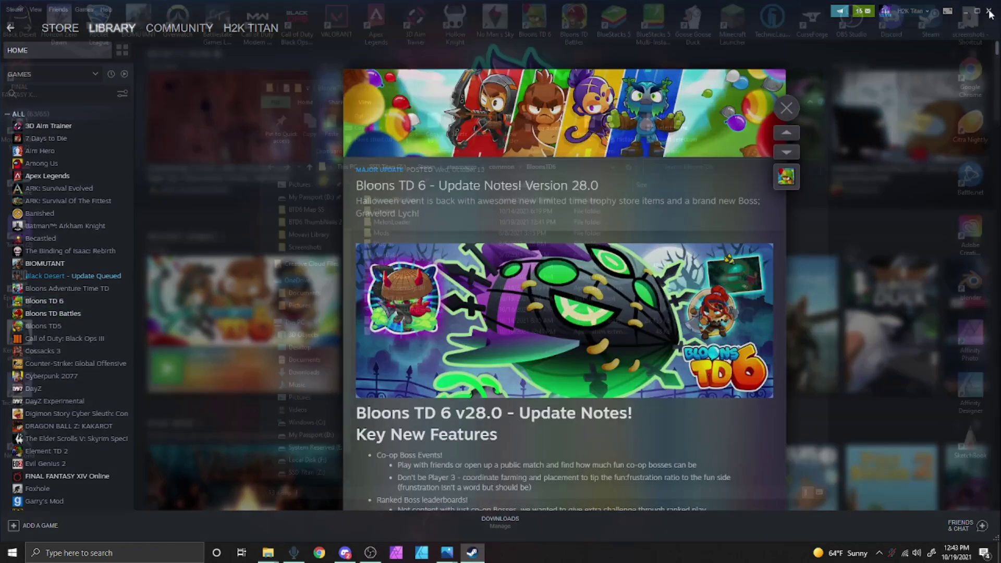
Confirm the BloonsTD6 Mods folder is empty, then minimize File Explorer.
drag(534, 95, 472, 76)
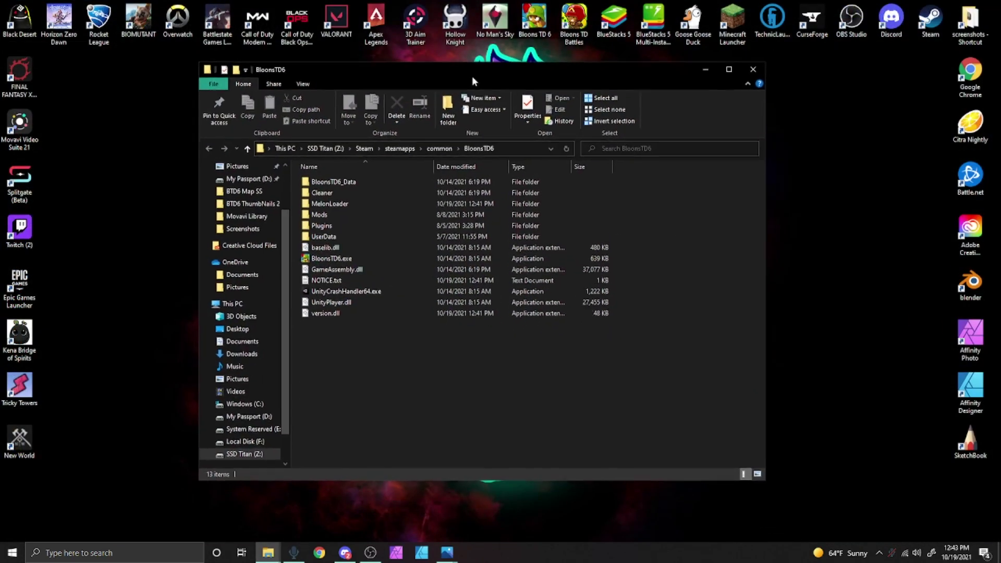
double_click(329, 214)
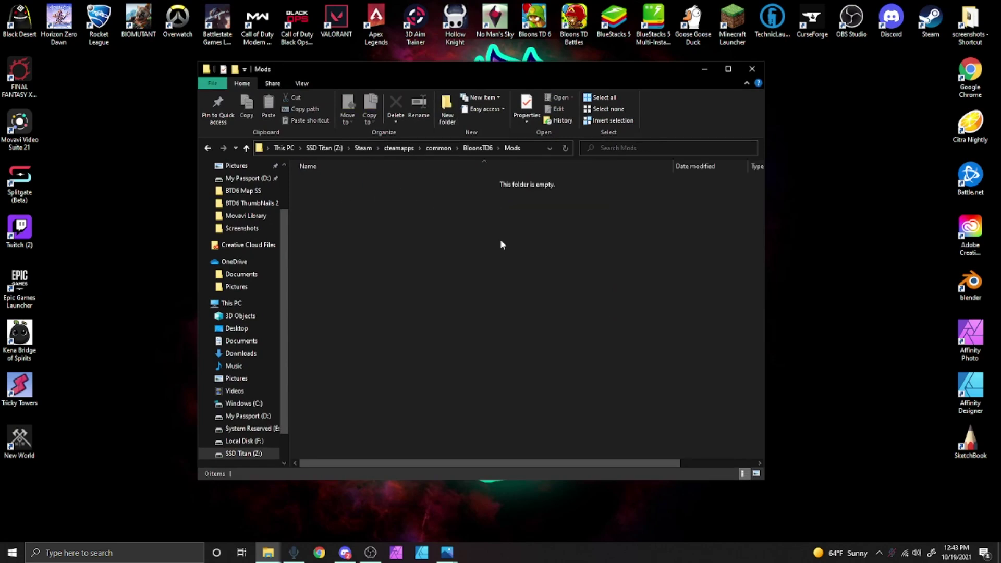
click(205, 146)
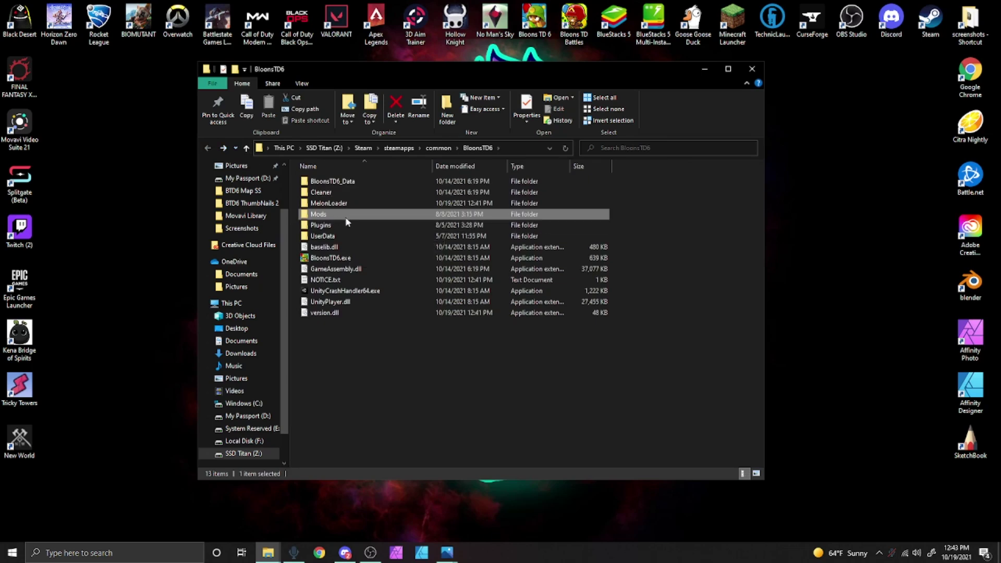
click(697, 69)
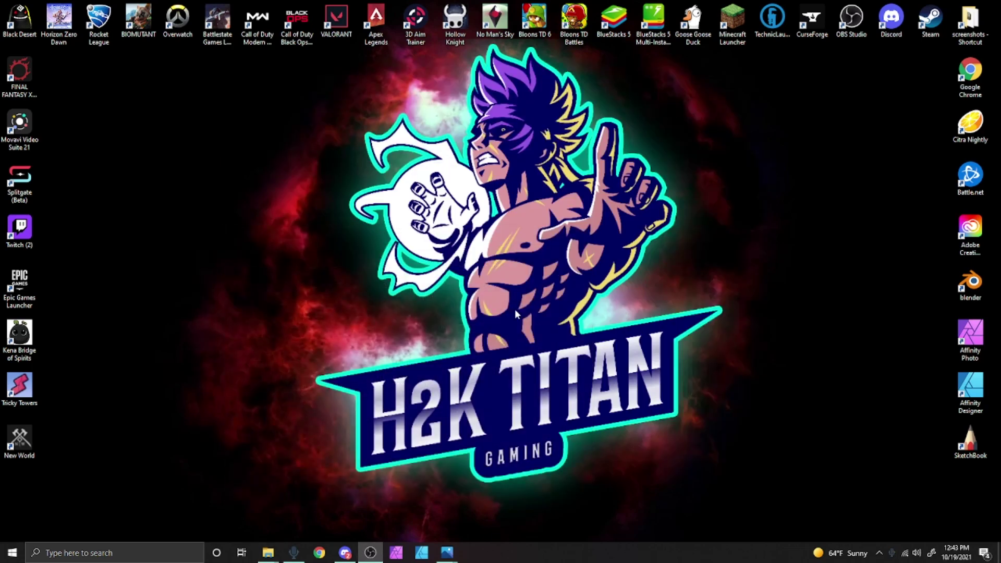
click(344, 552)
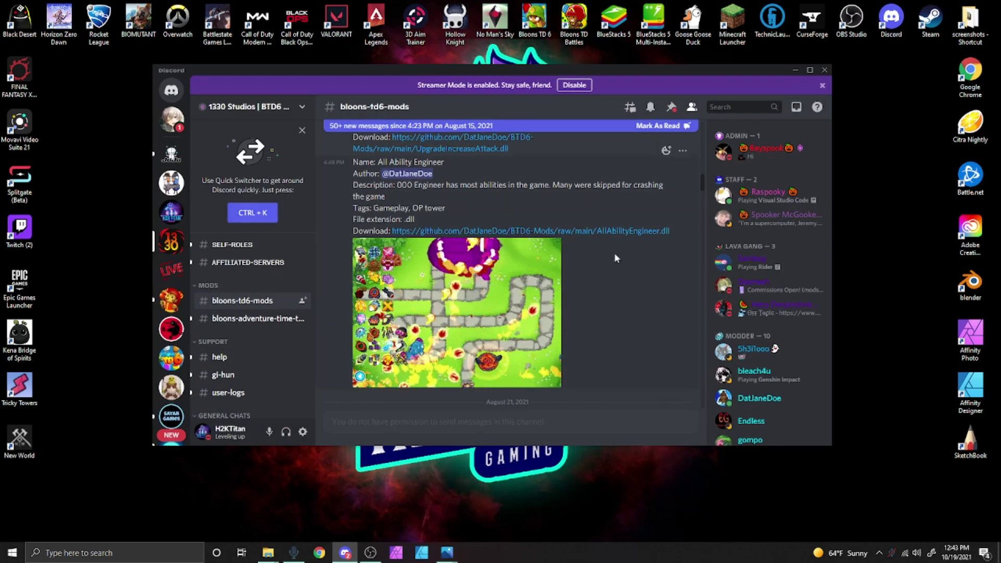
Scroll up in #bloons-td6-mods to the AllVengefulBoomerang mod post.
scroll(607, 317, up, 8)
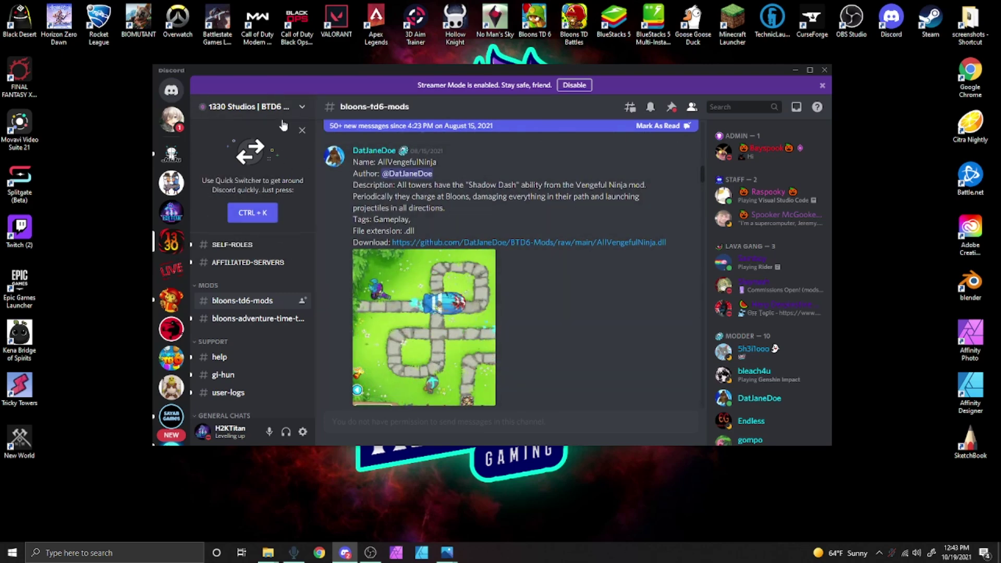
scroll(473, 210, up, 5)
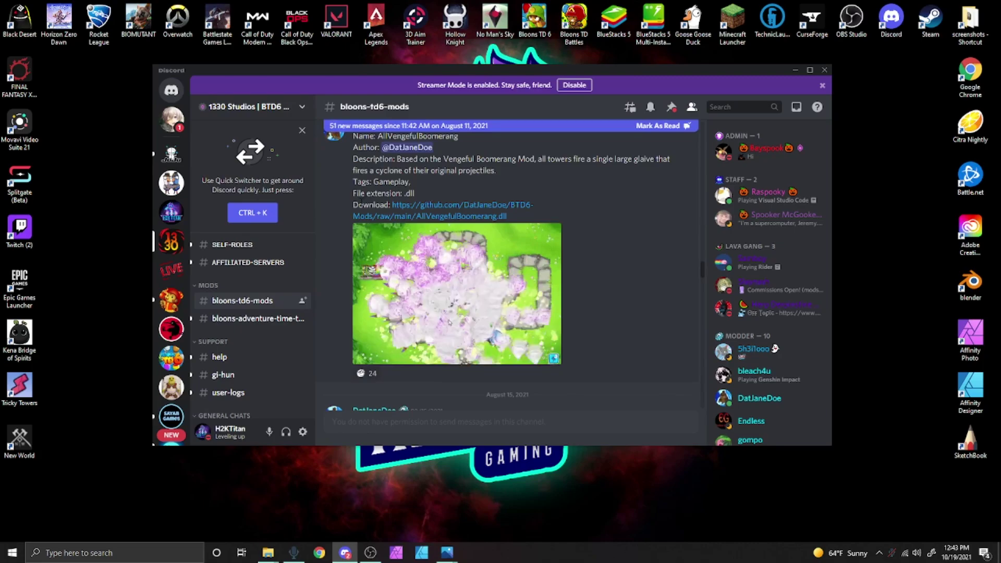
Try downloading AllVengefulBoomerang.dll, close Edge despite the blocked download, and open Downloads.
click(473, 208)
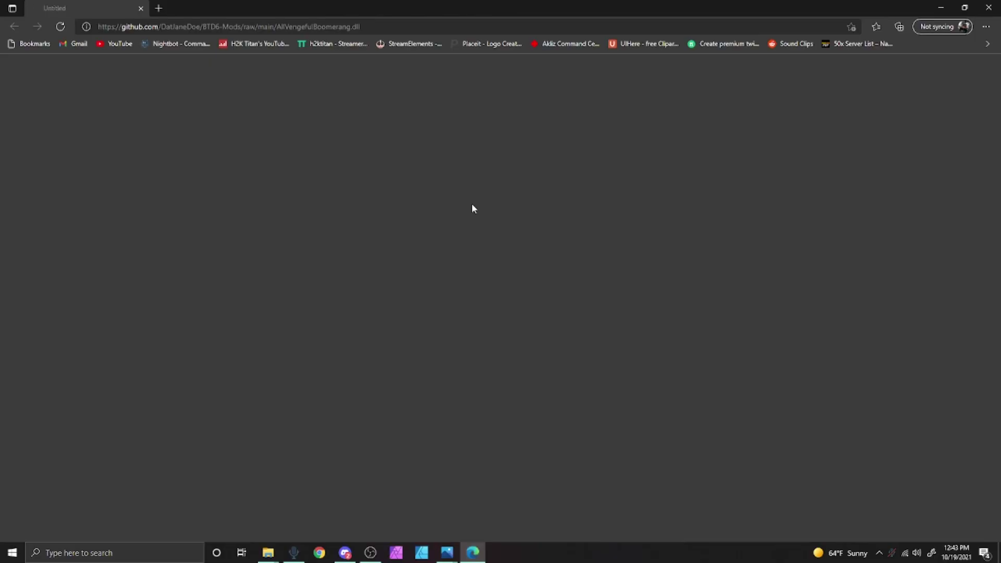
mouse_move(737, 79)
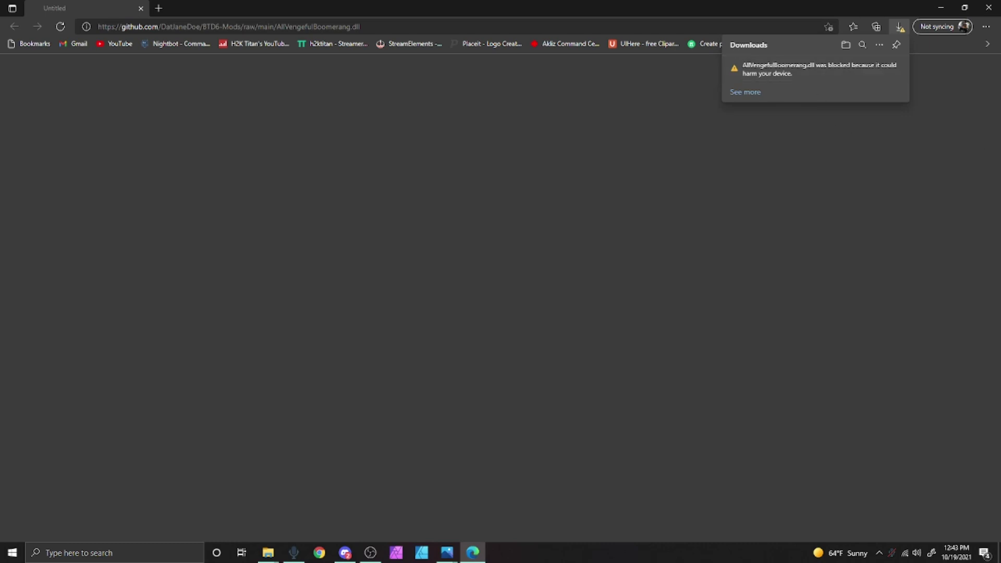
click(987, 8)
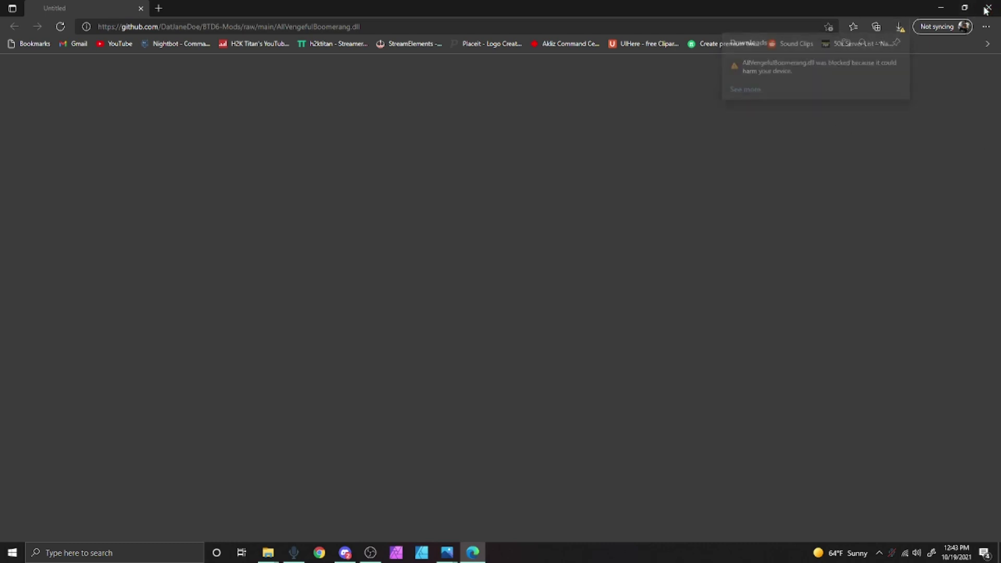
click(576, 85)
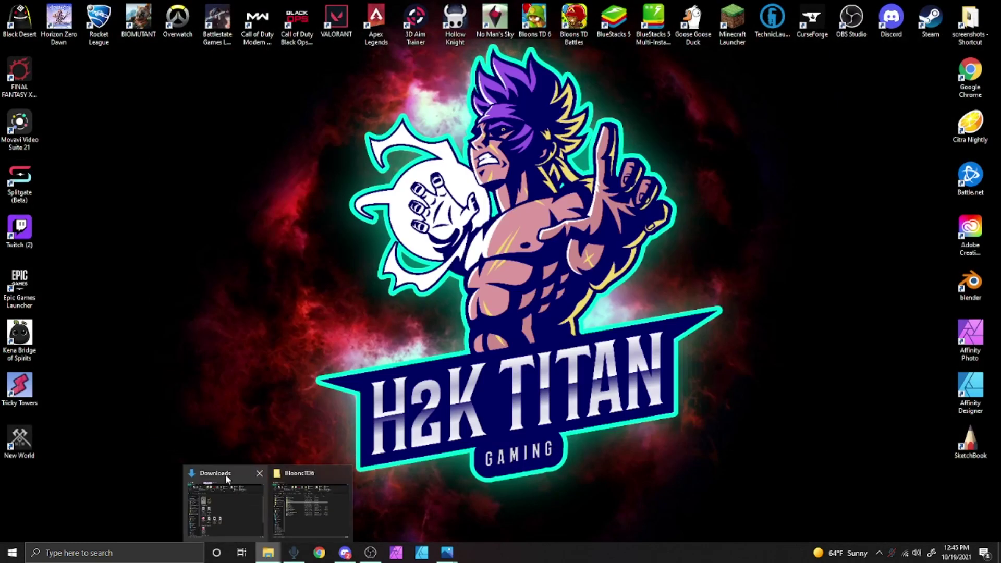
click(225, 474)
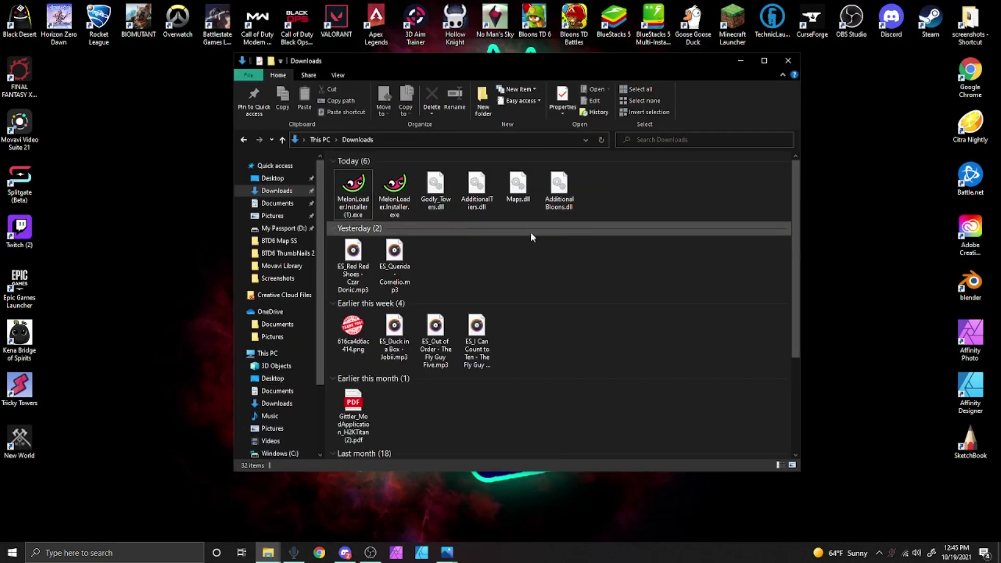
Copy Godly_Towers, AdditionalTiers, Maps and AdditionalBloons DLLs from Downloads into BloonsTD6\Mods.
drag(579, 73, 353, 62)
mouse_move(267, 554)
click(310, 495)
drag(407, 73, 632, 63)
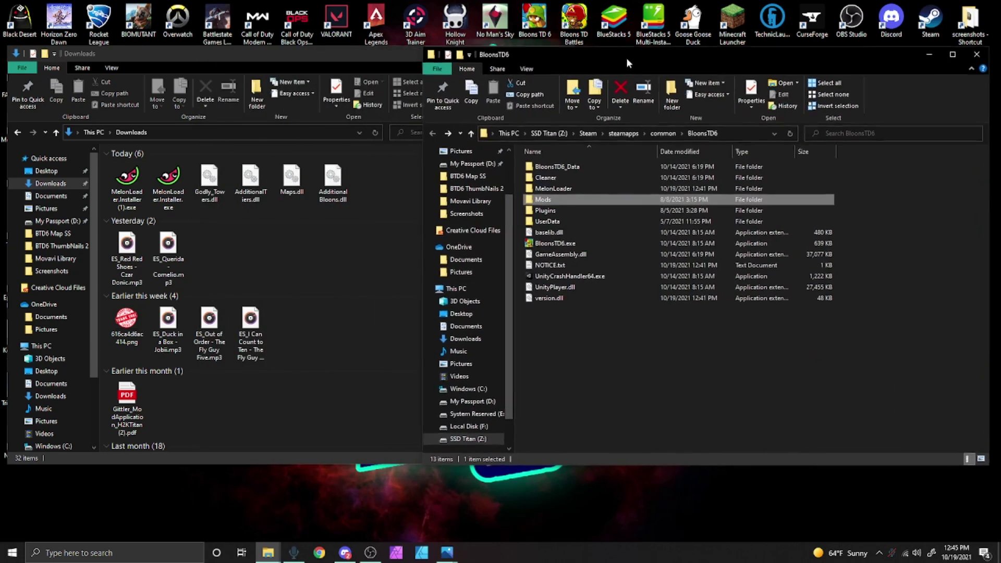
double_click(550, 201)
drag(393, 193, 201, 183)
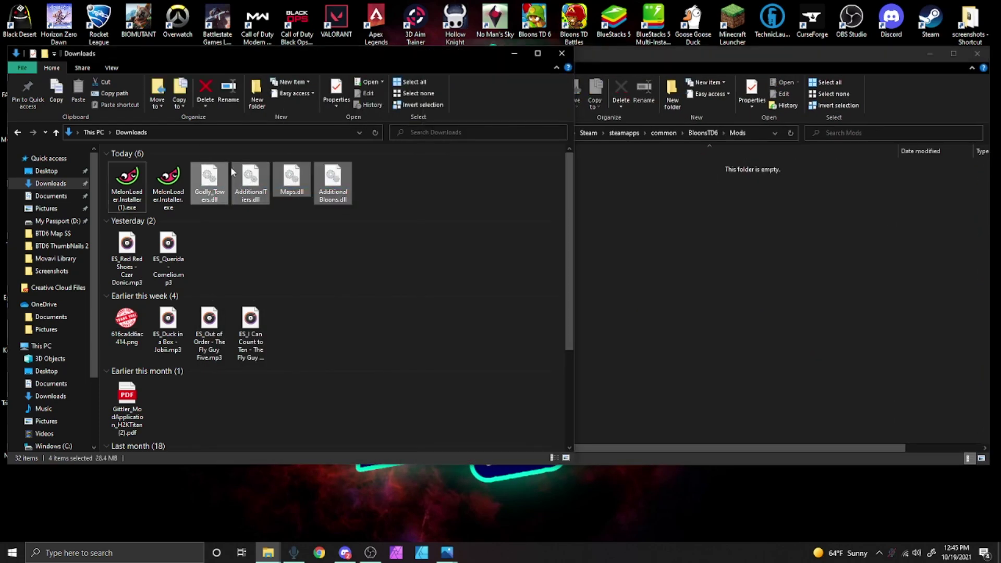
drag(261, 191, 730, 226)
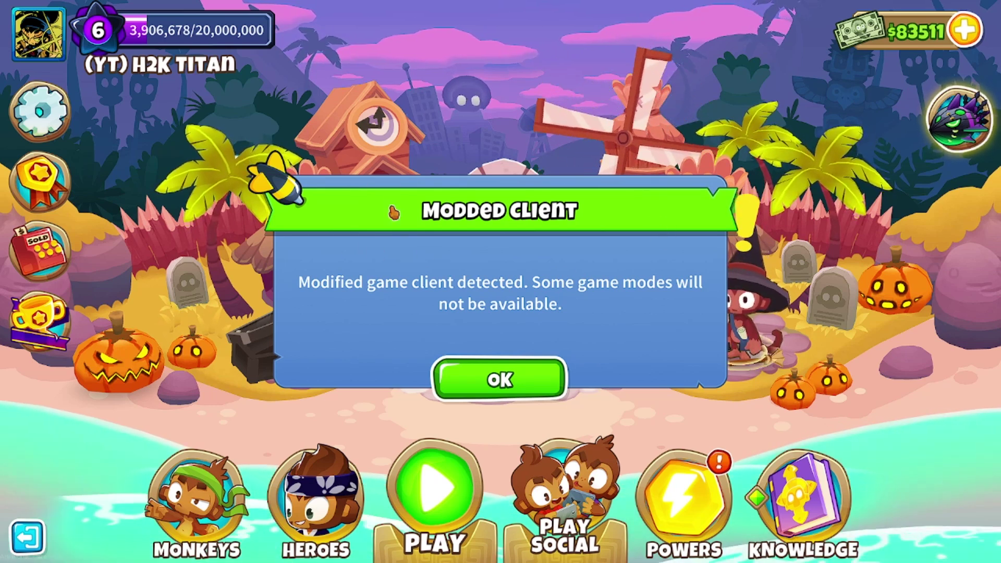
Dismiss the Modded Client warning and bring up the Beginner map selection starting with Monkey Meadow.
click(505, 383)
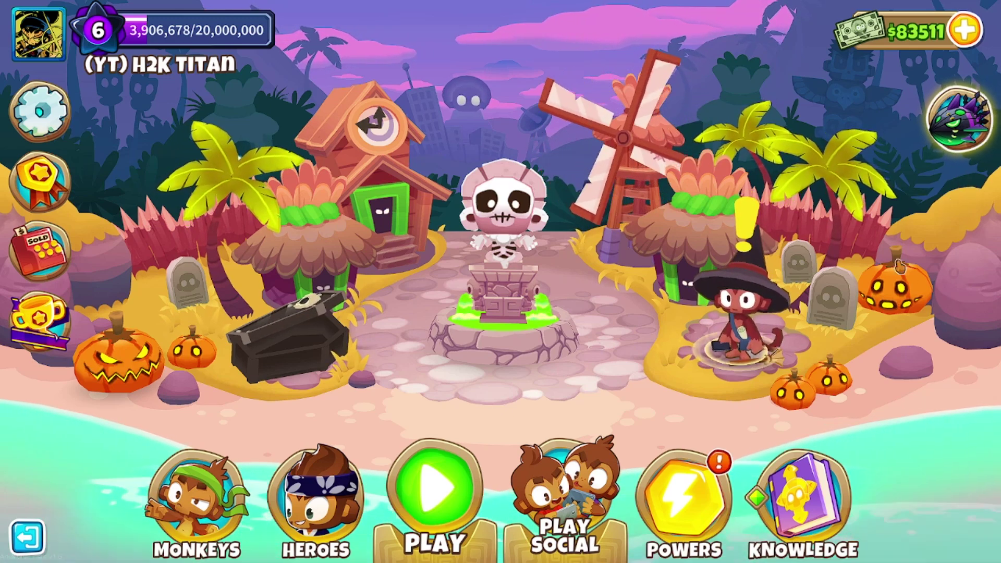
click(435, 487)
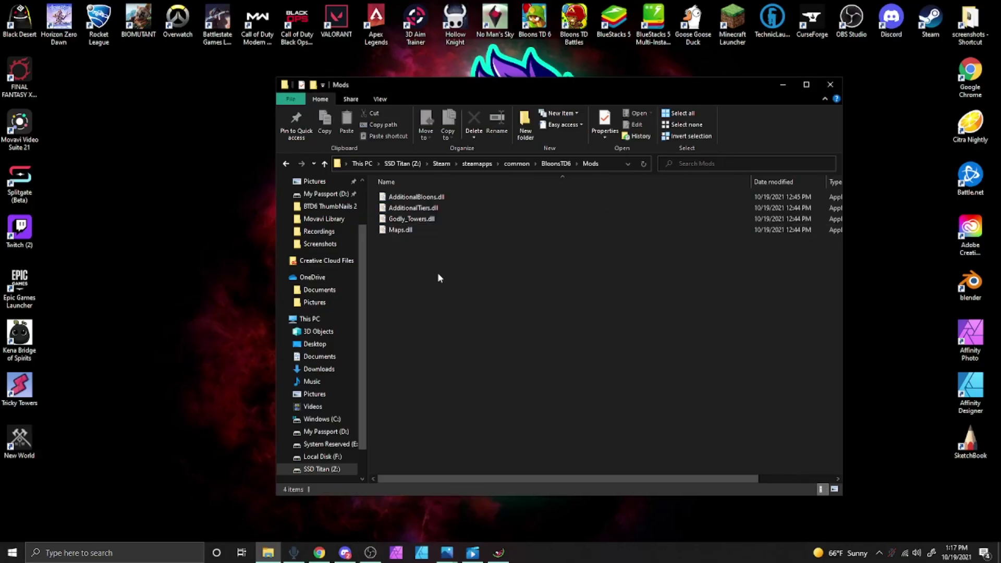
Select all four mod .dll files in the BloonsTD6 Mods folder and choose Delete.
drag(437, 270, 396, 196)
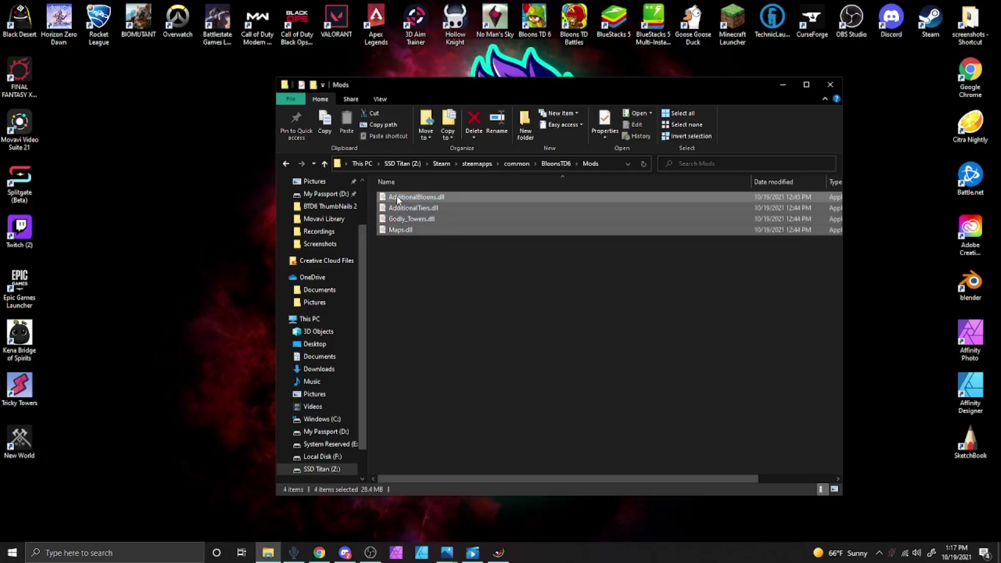
right_click(415, 219)
click(469, 319)
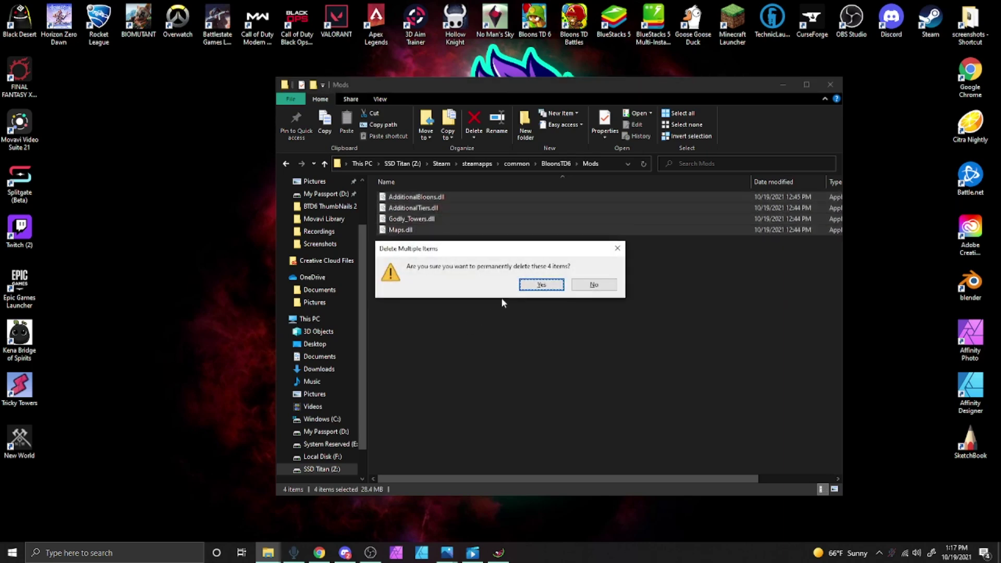